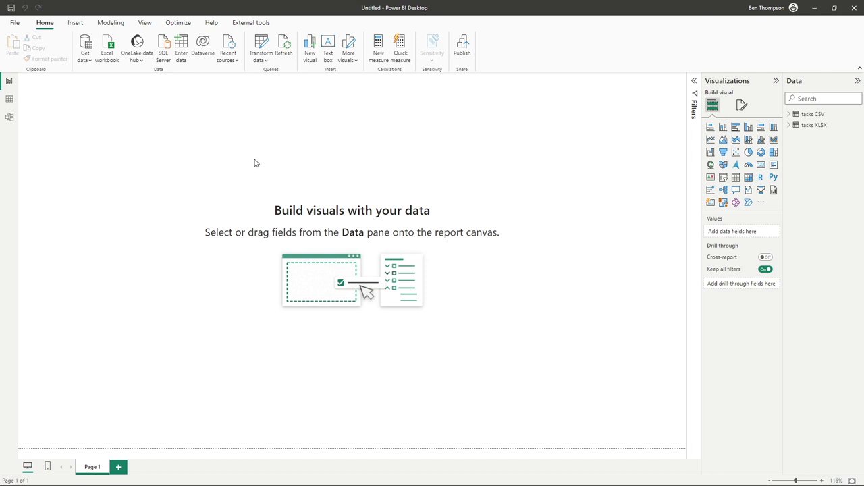
Step: Expand the Transform data dropdown on the Home ribbon
{"action": "left_click", "coordinate": [267, 62]}
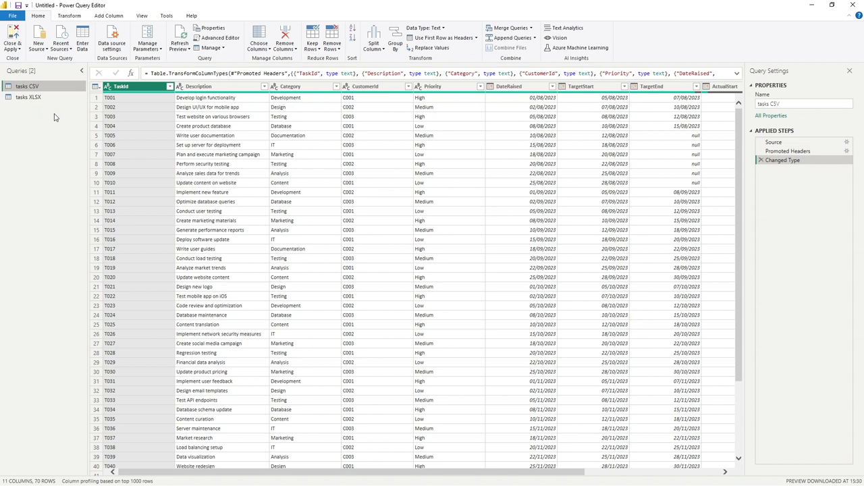
Step: Select the tasks XLSX query to show its 11 columns, 70 rows and applied steps
{"action": "left_click", "coordinate": [33, 98]}
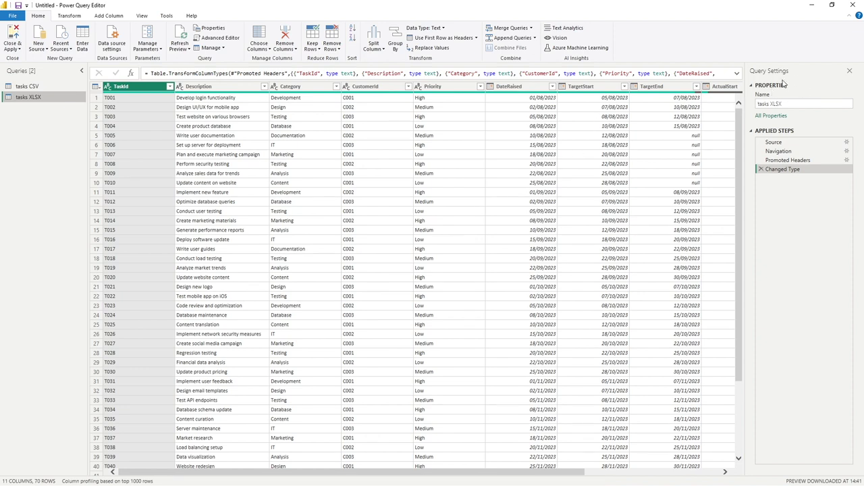
{"action": "left_click", "coordinate": [788, 102]}
{"action": "key", "text": "Return"}
Step: Select the Source step and examine its Excel.Workbook formula in the formula bar
{"action": "left_click", "coordinate": [786, 142]}
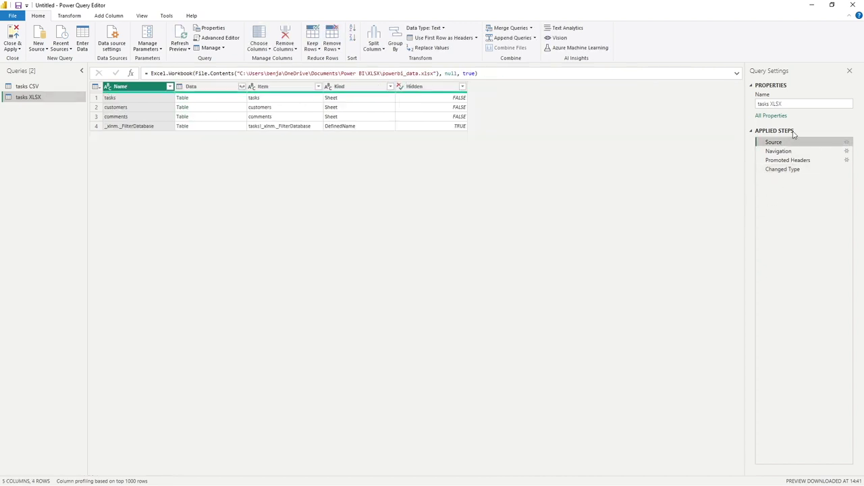
{"action": "left_click", "coordinate": [152, 75]}
{"action": "left_click_drag", "start_coordinate": [151, 74], "coordinate": [441, 76]}
{"action": "left_click", "coordinate": [521, 112]}
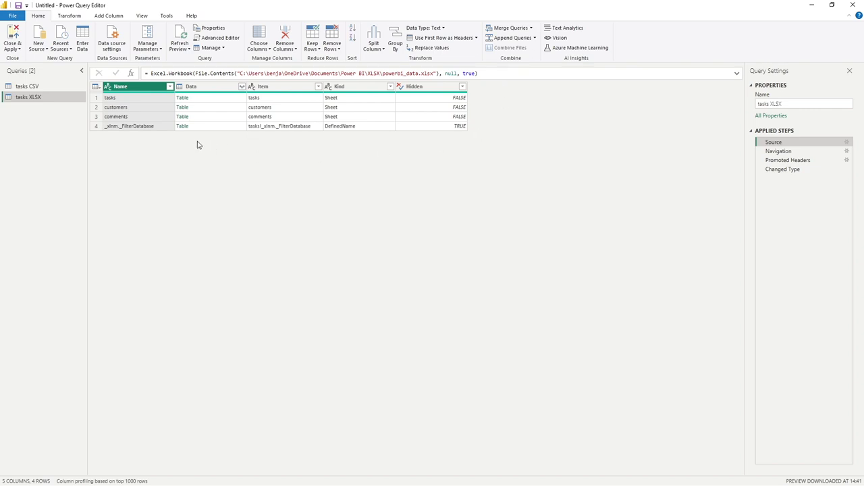
Step: Inspect the Name and Kind entries for the tasks, customers and comments sheets
{"action": "left_click", "coordinate": [132, 107]}
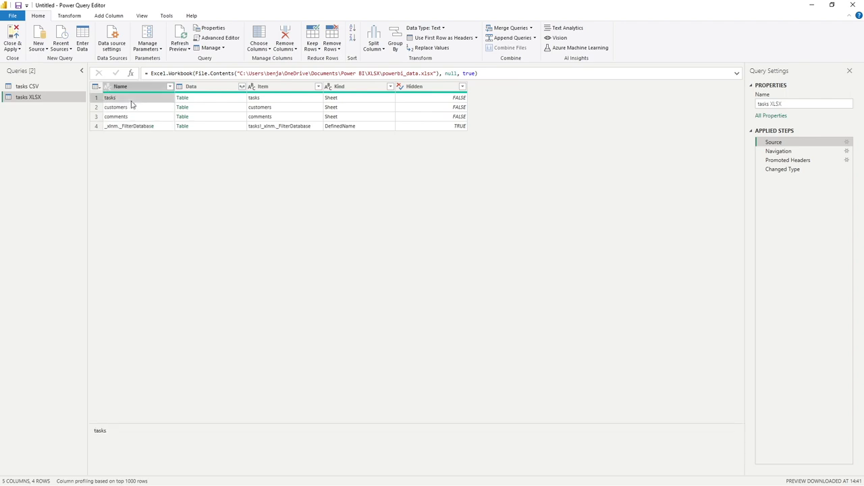
{"action": "left_click", "coordinate": [142, 119]}
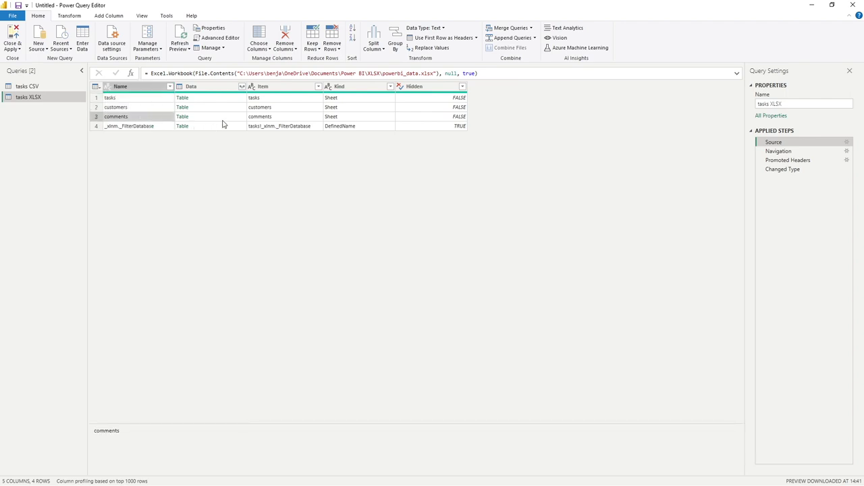
{"action": "left_click", "coordinate": [356, 99]}
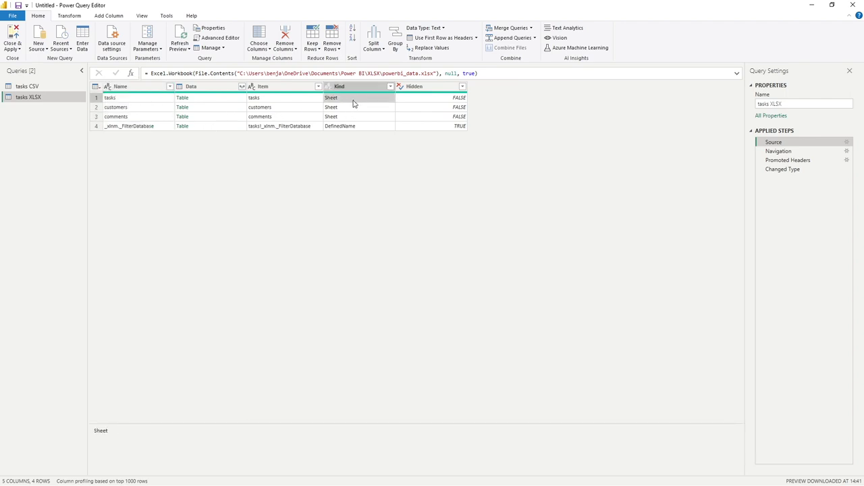
{"action": "left_click", "coordinate": [354, 107]}
{"action": "left_click", "coordinate": [356, 118]}
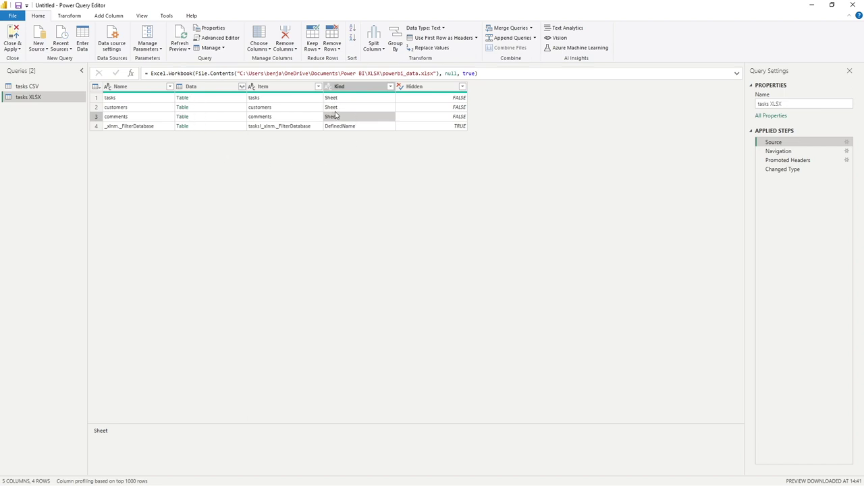
{"action": "left_click", "coordinate": [346, 109]}
{"action": "left_click", "coordinate": [351, 118]}
{"action": "left_click", "coordinate": [358, 110]}
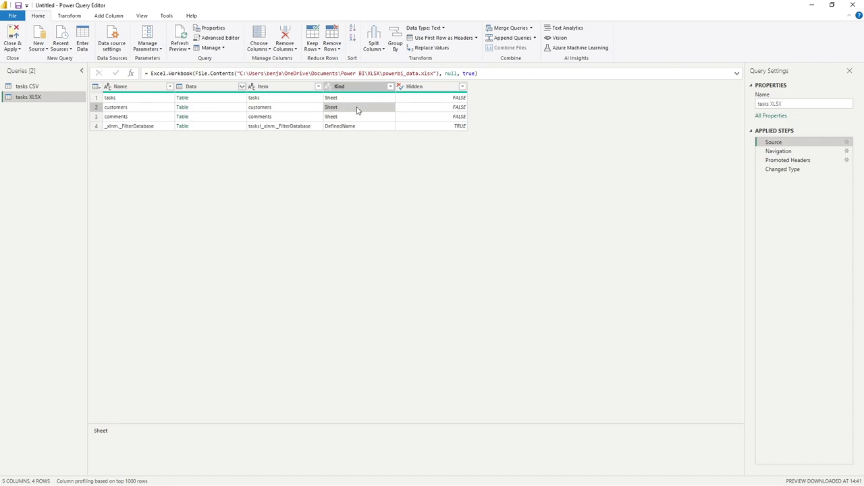
Step: Compare the Navigation step's raw tasks sheet with Source, inspect row 1, then view Promoted Headers
{"action": "left_click", "coordinate": [779, 152]}
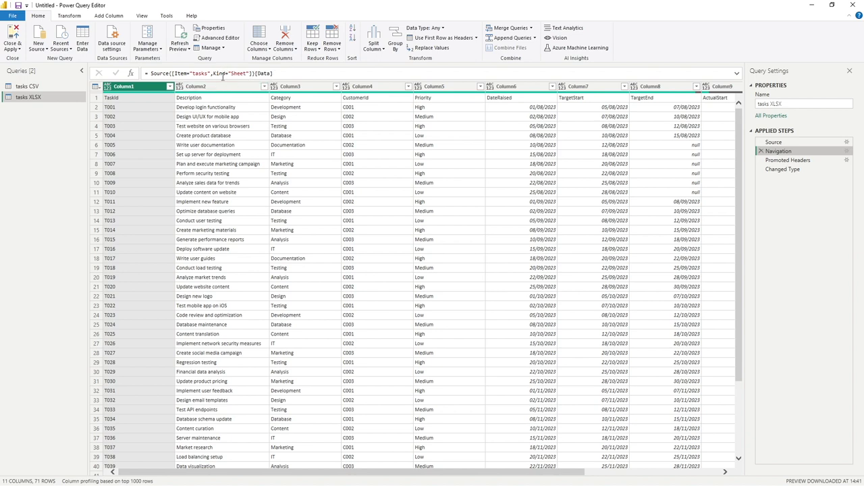
{"action": "left_click", "coordinate": [779, 144]}
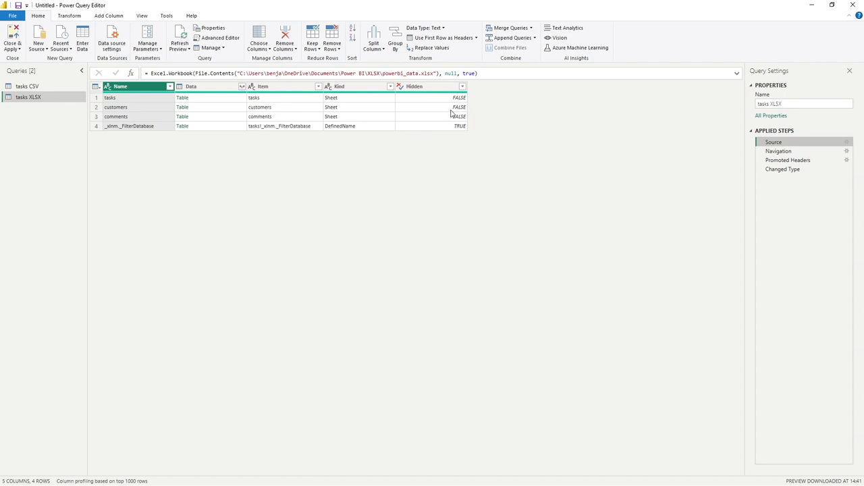
{"action": "left_click", "coordinate": [780, 152]}
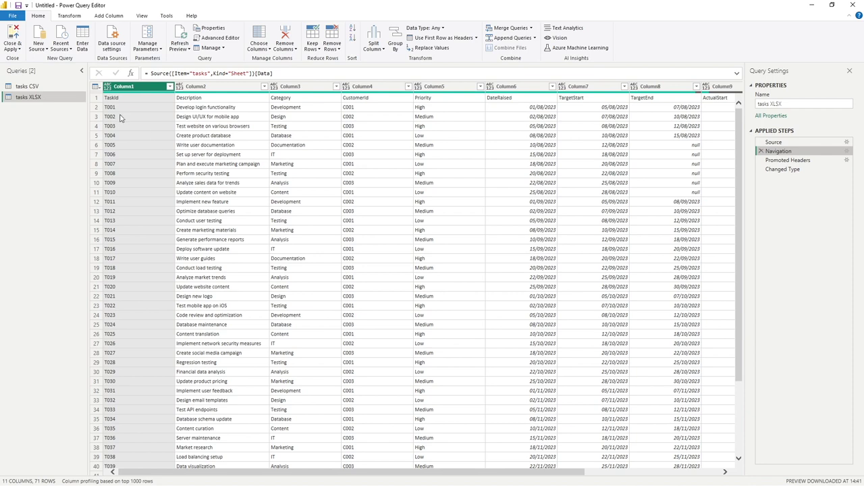
{"action": "left_click", "coordinate": [98, 99]}
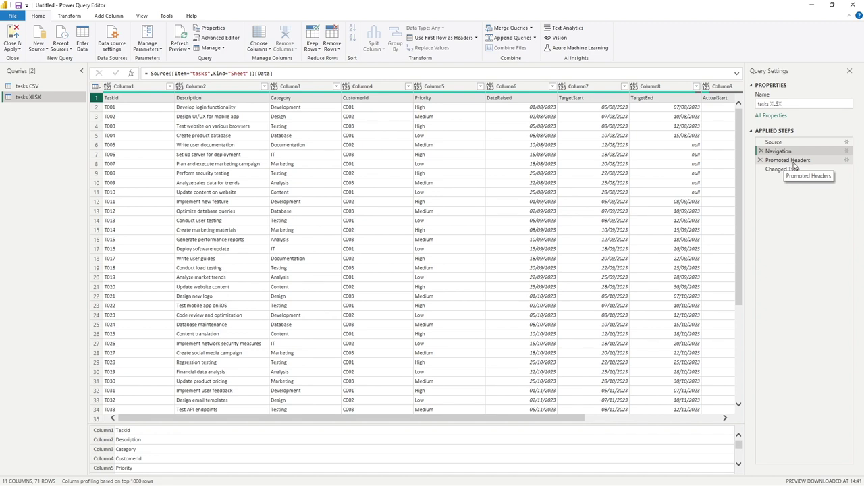
{"action": "left_click", "coordinate": [794, 164]}
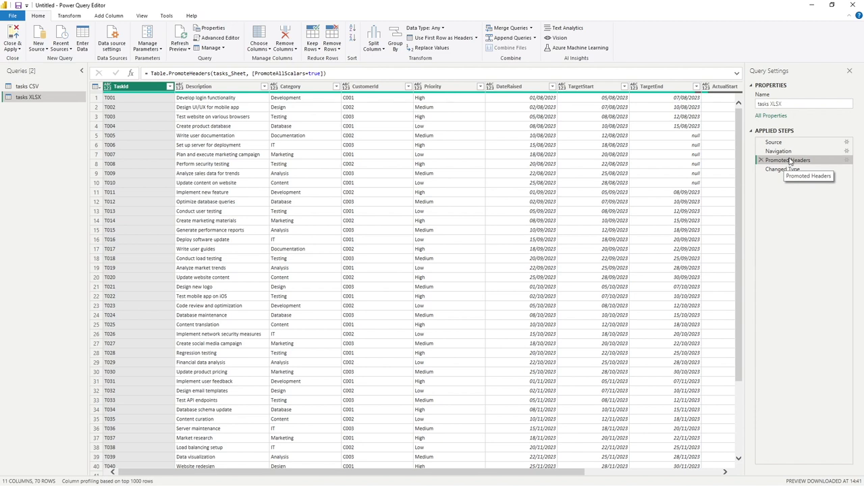
Step: Insert an extra Use First Row as Headers step after Navigation, compare, then delete Promoted Headers1
{"action": "left_click", "coordinate": [786, 153]}
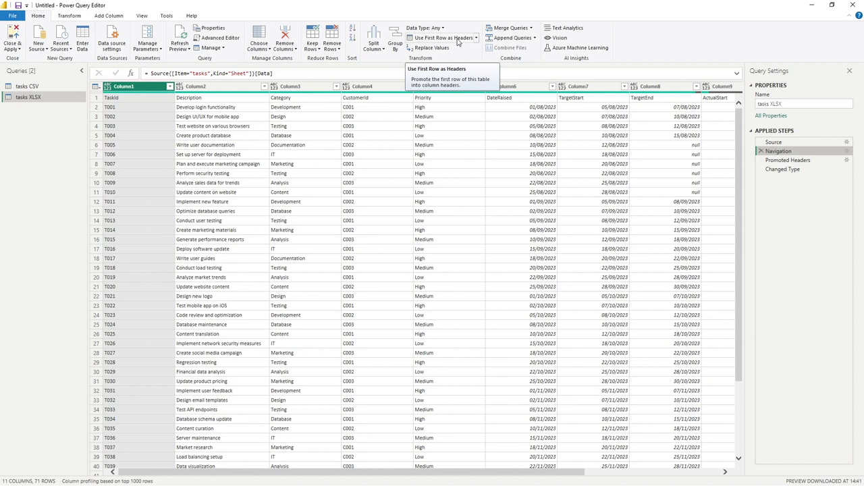
{"action": "left_click", "coordinate": [458, 39]}
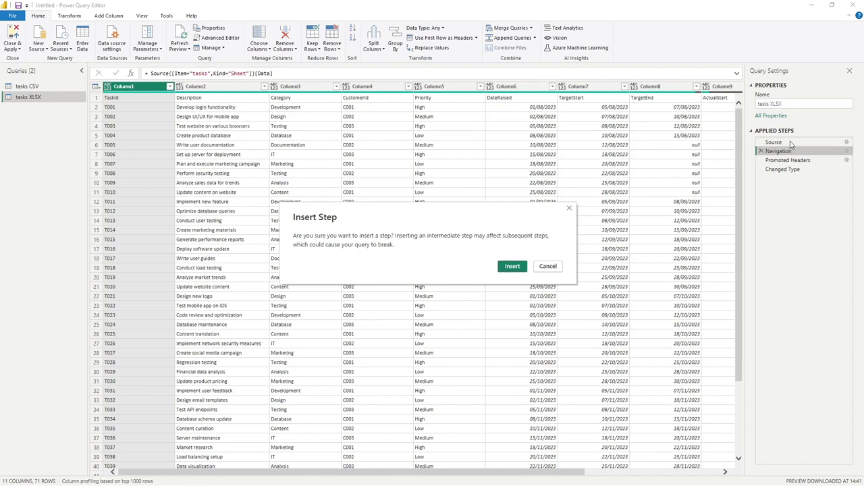
{"action": "left_click", "coordinate": [512, 267]}
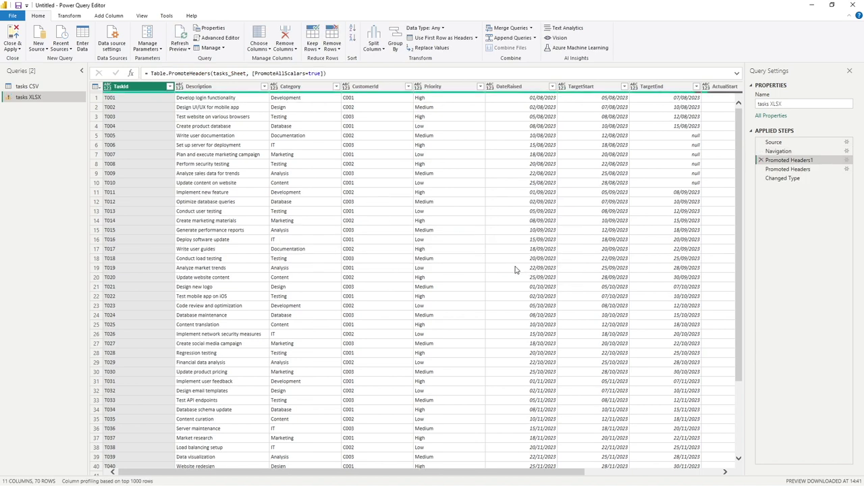
{"action": "left_click", "coordinate": [788, 169]}
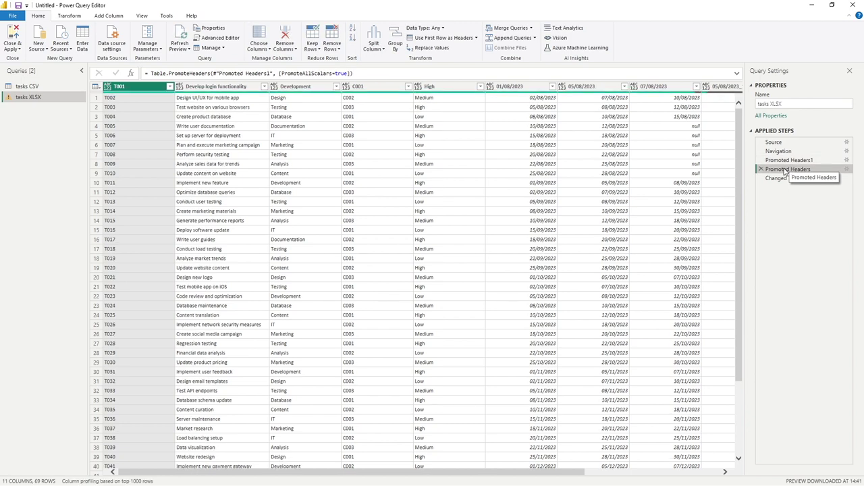
{"action": "left_click", "coordinate": [783, 160]}
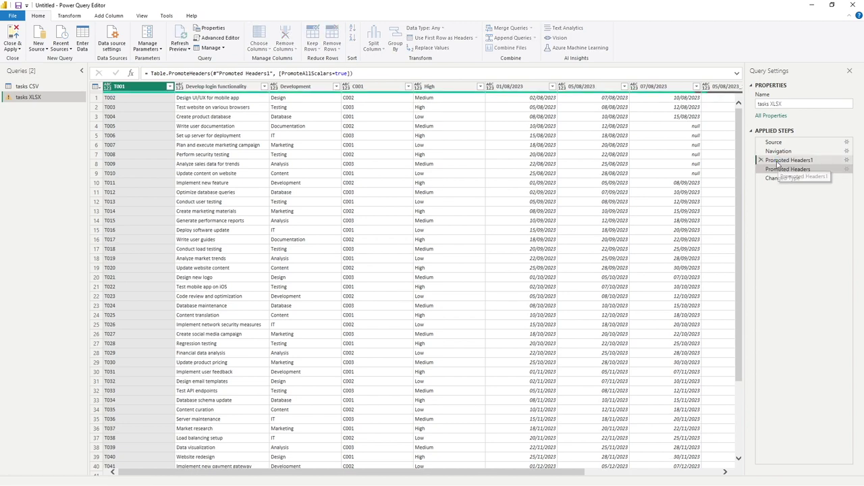
{"action": "left_click", "coordinate": [761, 161]}
{"action": "left_click", "coordinate": [532, 269]}
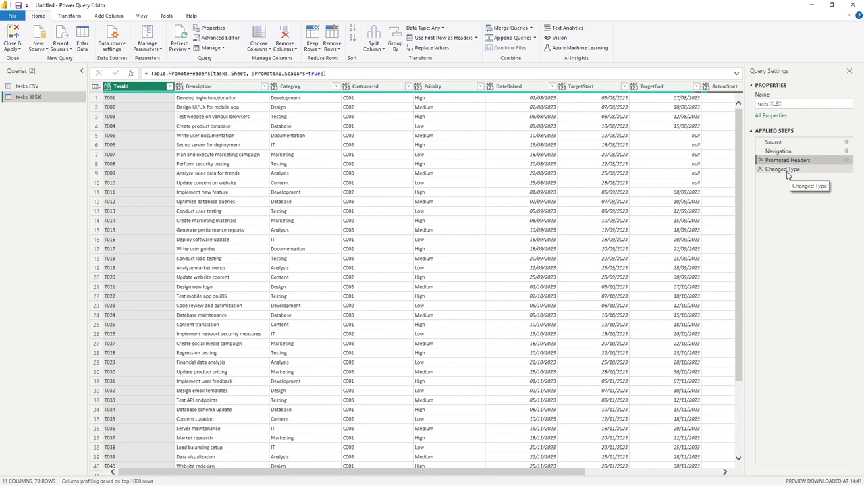
{"action": "left_click", "coordinate": [789, 170]}
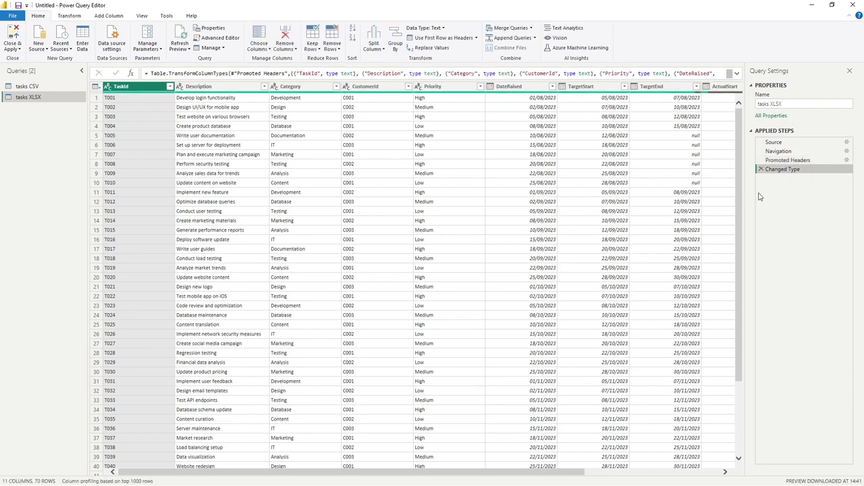
Step: Compare Promoted Headers with the final Changed Type step's 11 typed columns
{"action": "left_click", "coordinate": [795, 161]}
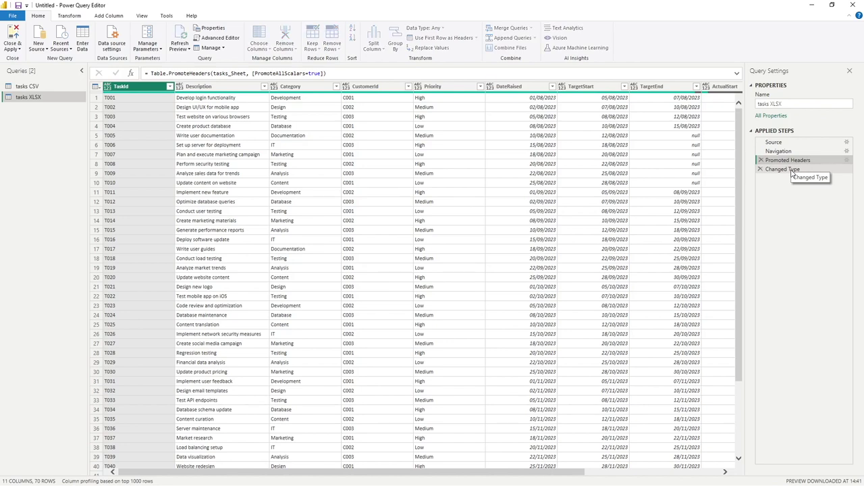
{"action": "left_click", "coordinate": [793, 173]}
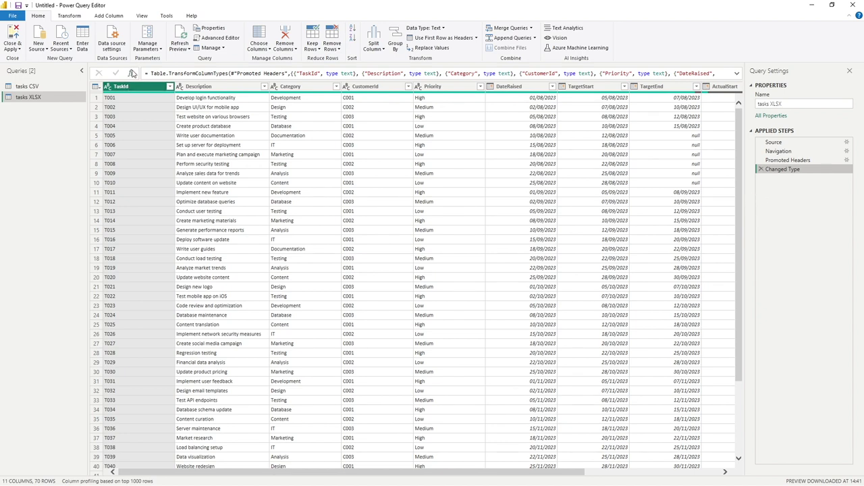
{"action": "left_click", "coordinate": [39, 46]}
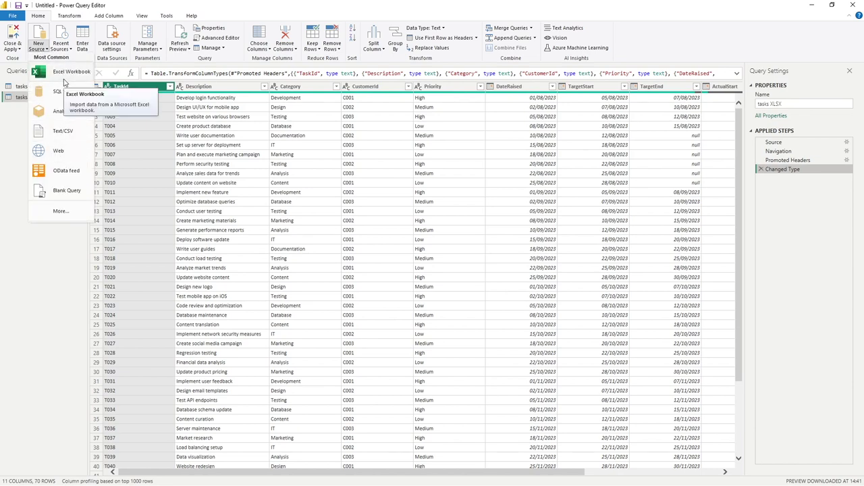
{"action": "left_click", "coordinate": [13, 128]}
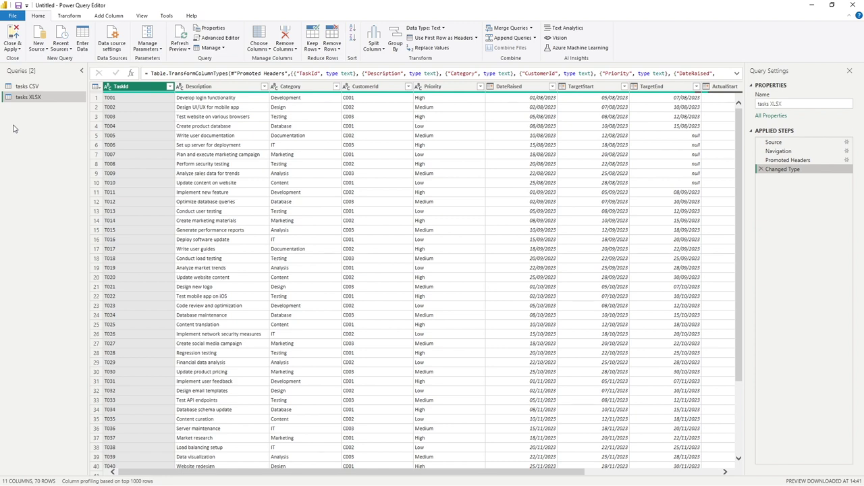
Step: Duplicate tasks XLSX into tasks XLSX (2) and view its Source step's sheet list
{"action": "right_click", "coordinate": [34, 102]}
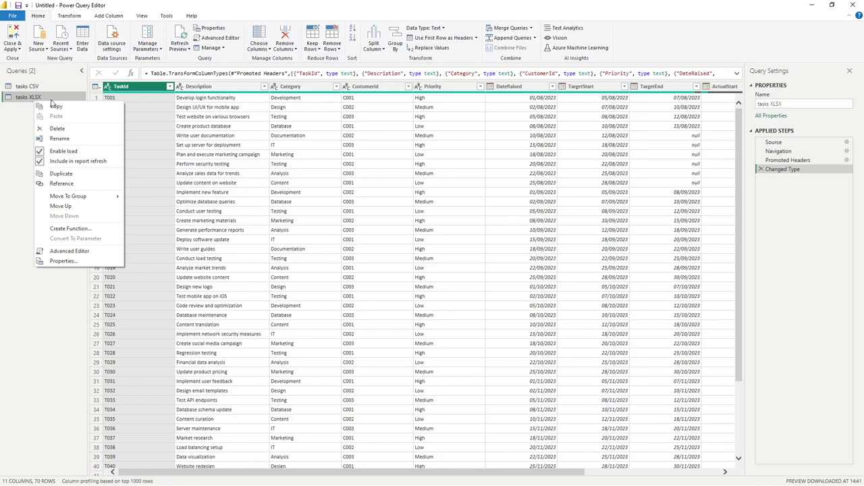
{"action": "left_click", "coordinate": [64, 174]}
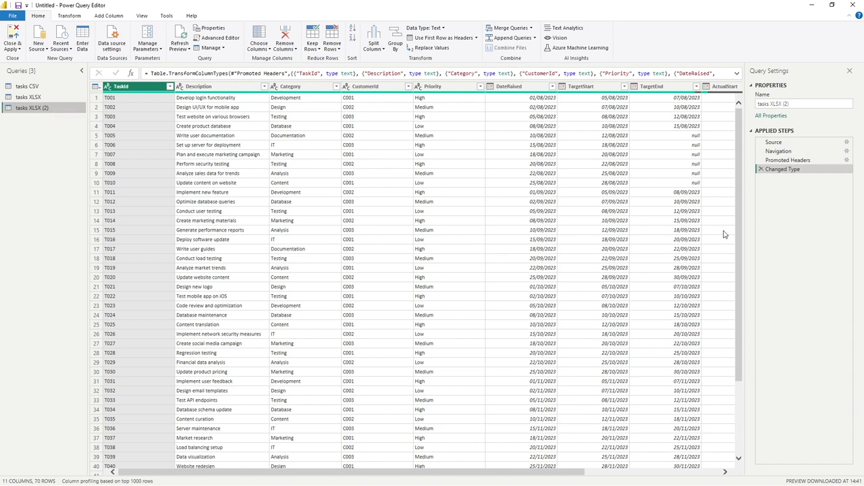
{"action": "left_click", "coordinate": [777, 142]}
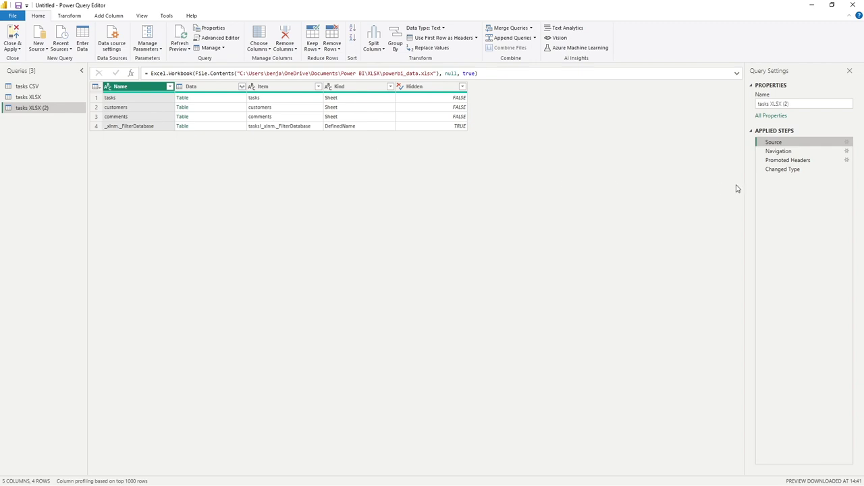
Step: Rename the copied query in the Query Settings Name box to lowercase 'customers XLSX'
{"action": "left_click", "coordinate": [785, 169]}
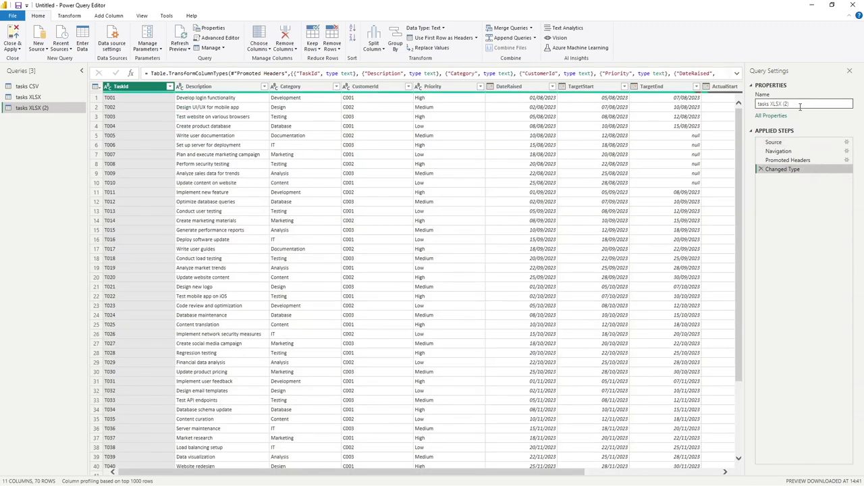
{"action": "left_click", "coordinate": [800, 106]}
{"action": "double_click", "coordinate": [764, 106]}
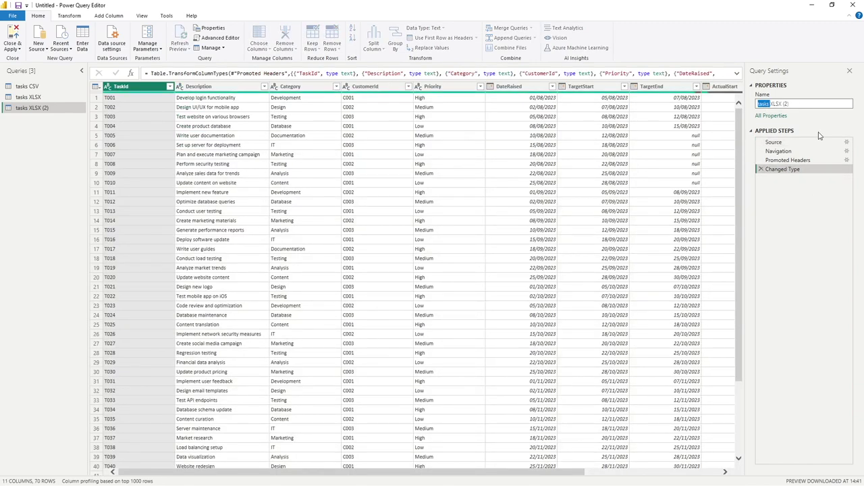
{"action": "type", "text": "Customers"}
{"action": "key", "text": "Return"}
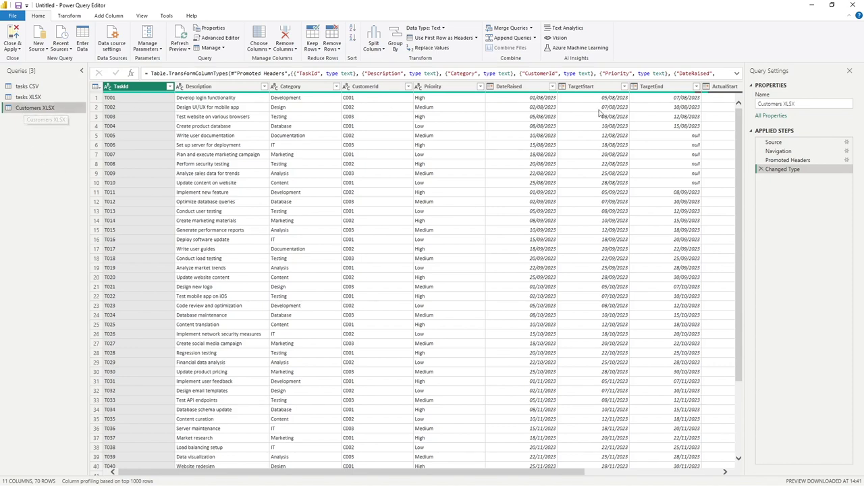
{"action": "left_click", "coordinate": [759, 104]}
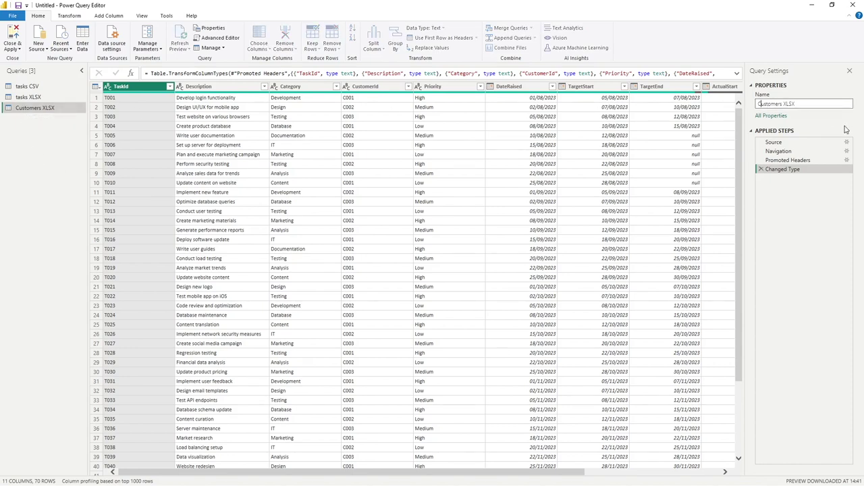
{"action": "key", "text": "BackSpace"}
{"action": "type", "text": "c"}
{"action": "key", "text": "Return"}
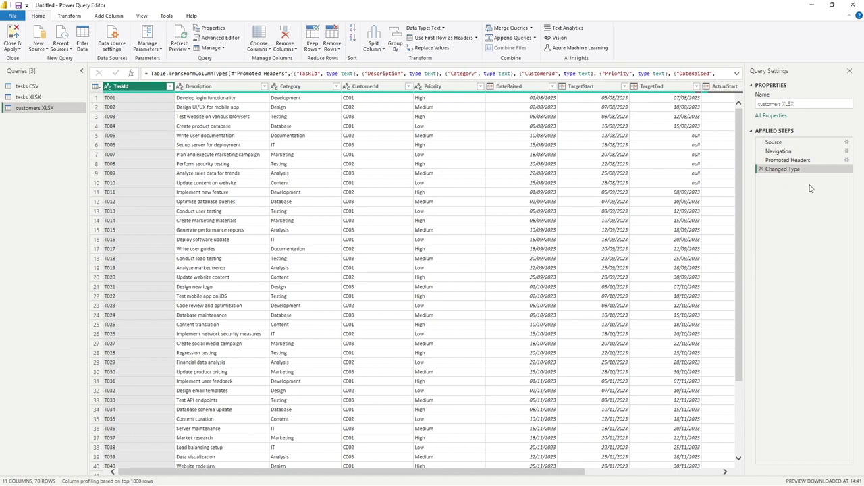
Step: Delete the Changed Type and Promoted Headers steps, then view the Source step's sheets
{"action": "left_click", "coordinate": [761, 169]}
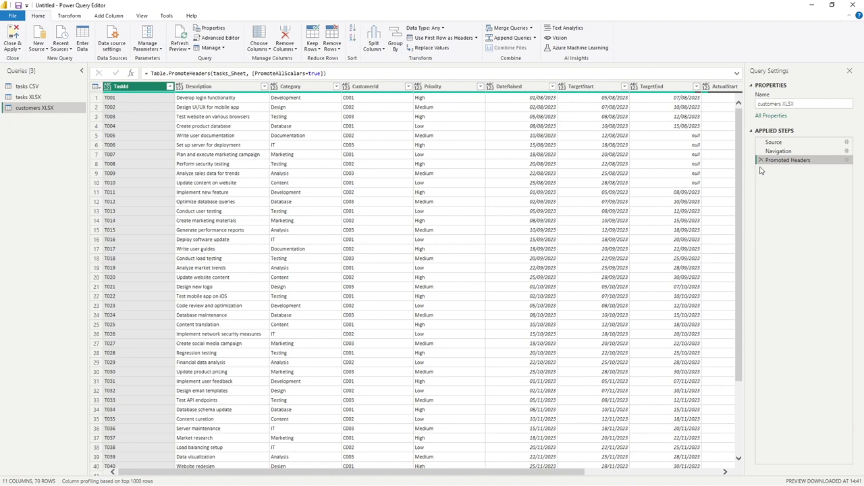
{"action": "left_click", "coordinate": [761, 160]}
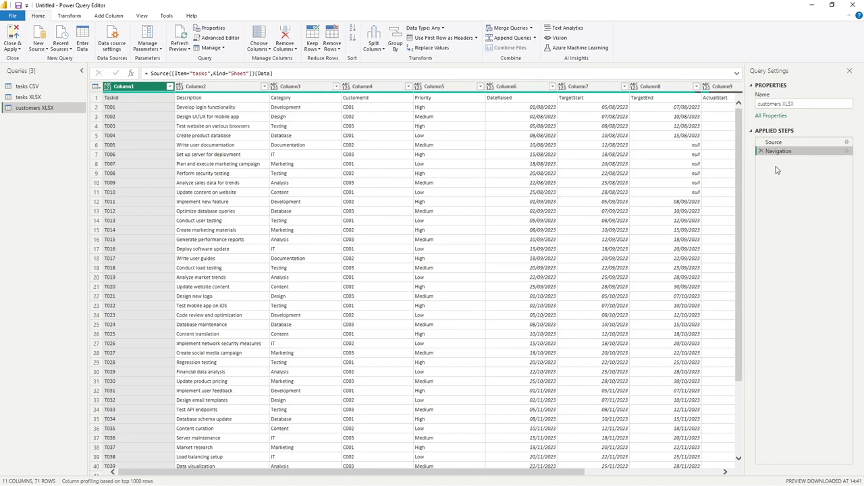
{"action": "left_click", "coordinate": [774, 141]}
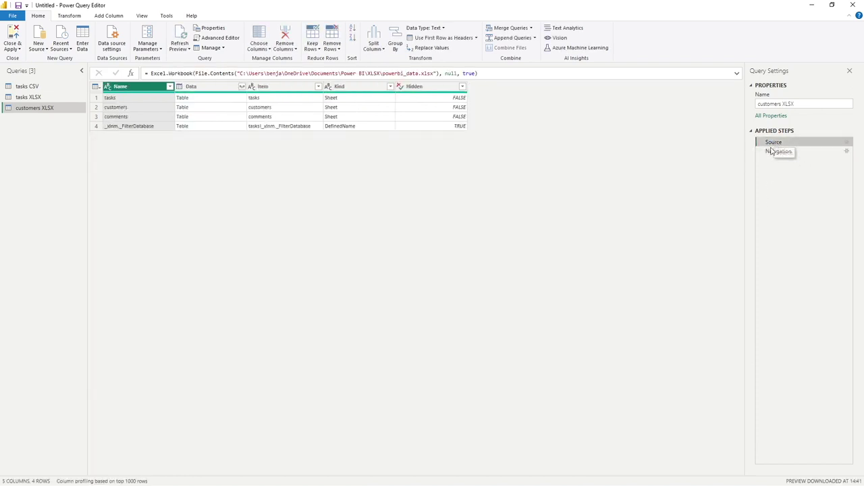
Step: Change the Navigation formula's sheet from tasks to customers and remove the auto-added Changed Type step
{"action": "left_click", "coordinate": [274, 111]}
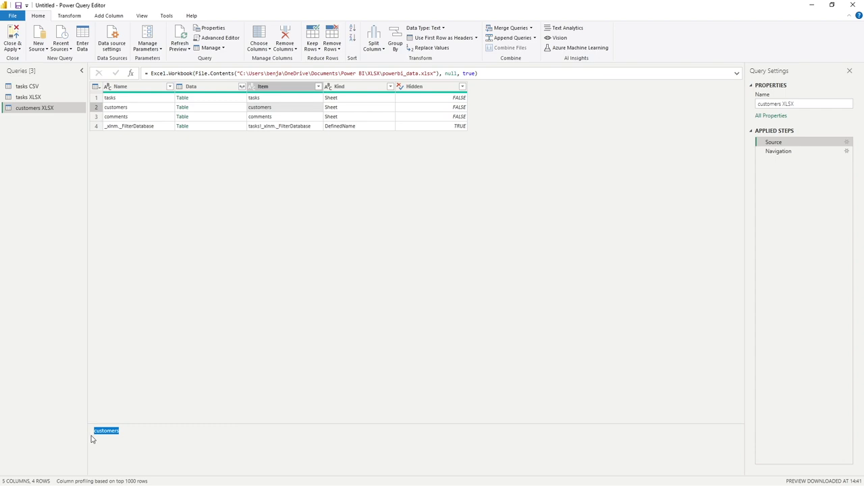
{"action": "left_click", "coordinate": [294, 351]}
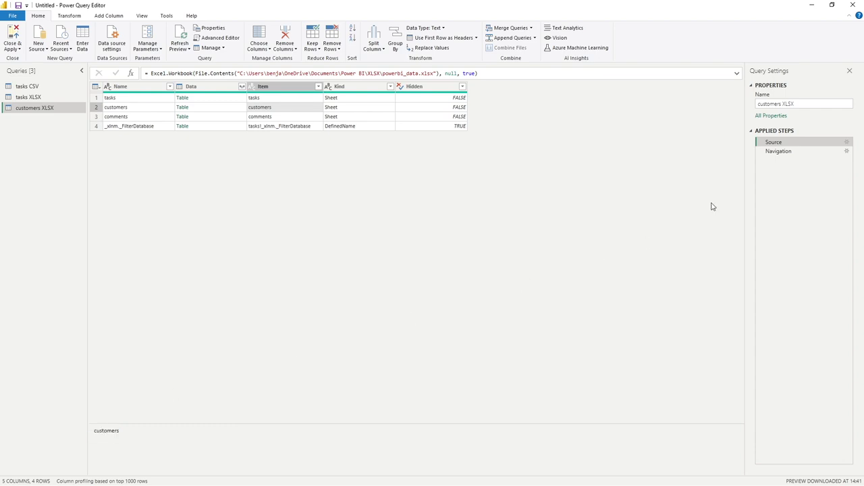
{"action": "left_click", "coordinate": [783, 151]}
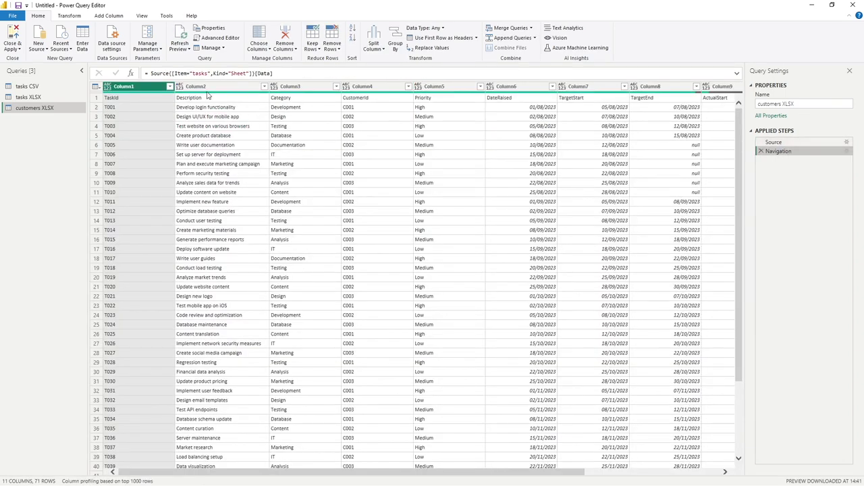
{"action": "double_click", "coordinate": [202, 73]}
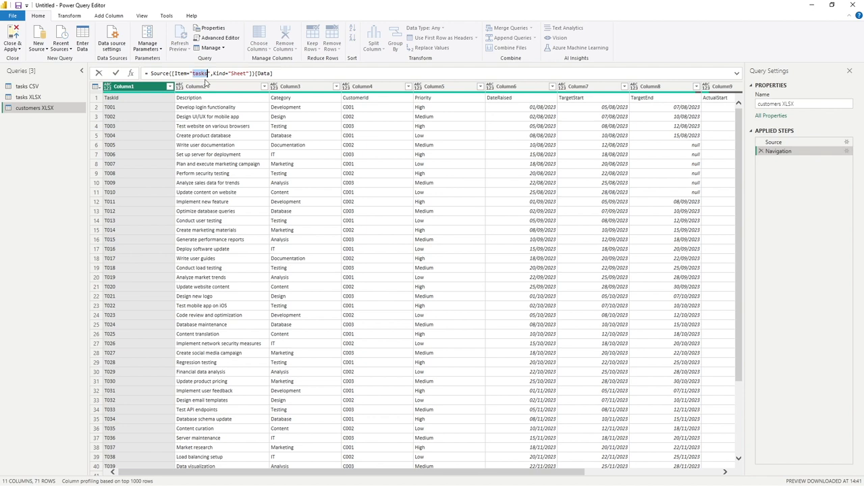
{"action": "type", "text": "customers"}
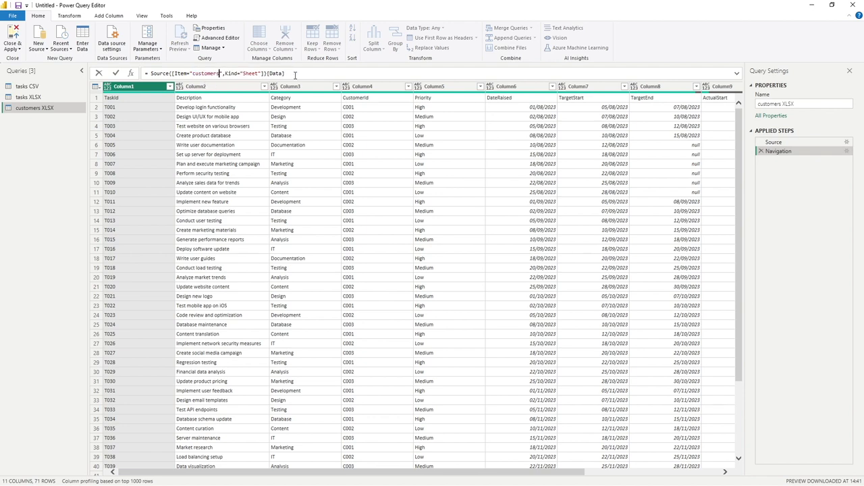
{"action": "key", "text": "Return"}
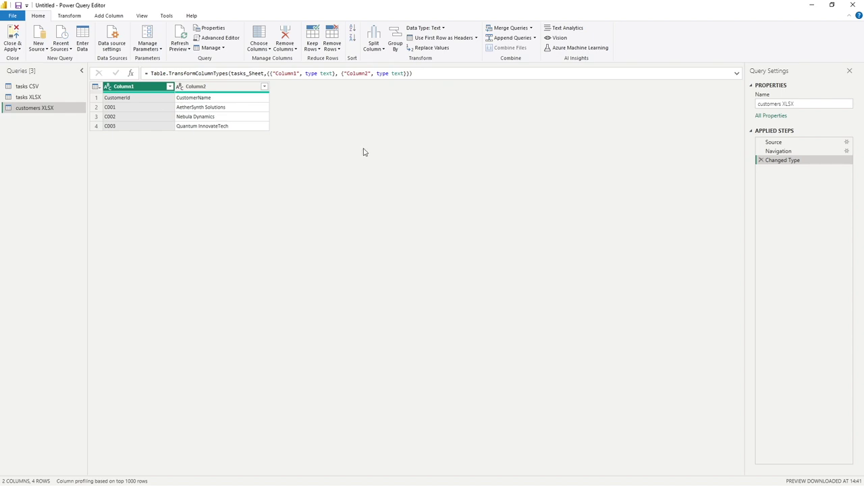
{"action": "left_click", "coordinate": [761, 160]}
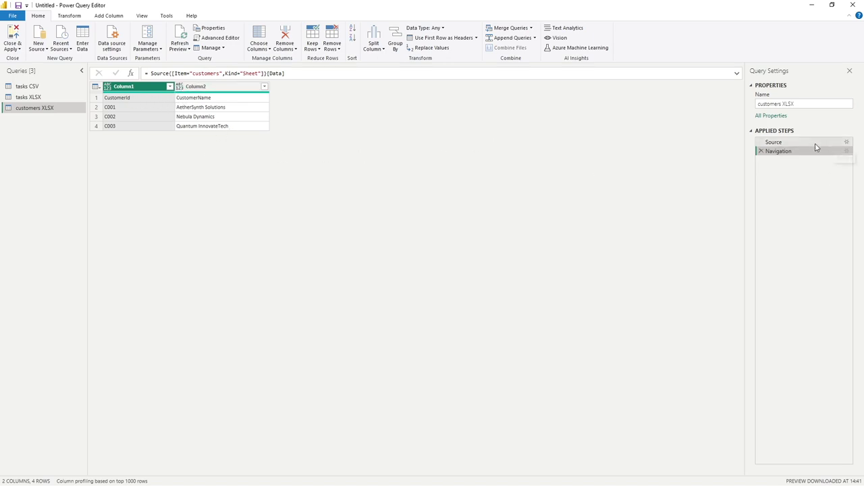
Step: Promote the first row to CustomerId and CustomerName headers, then review the Promoted Headers and Changed Type steps
{"action": "left_click", "coordinate": [444, 38]}
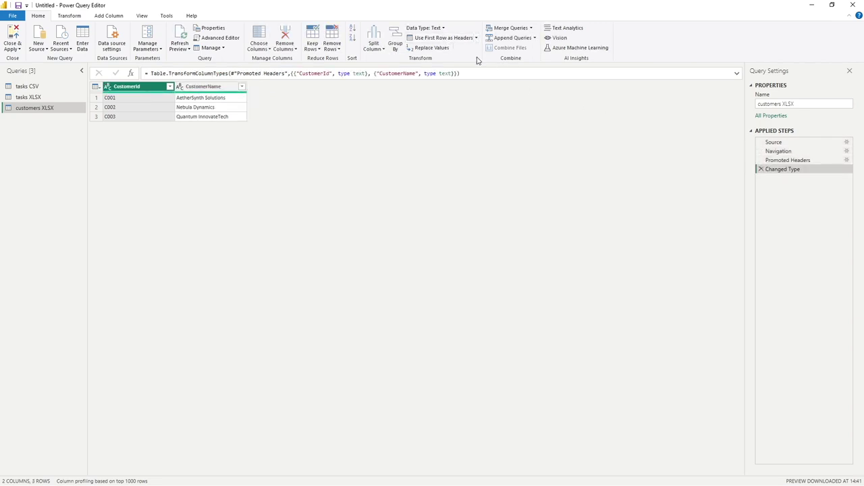
{"action": "left_click", "coordinate": [792, 161]}
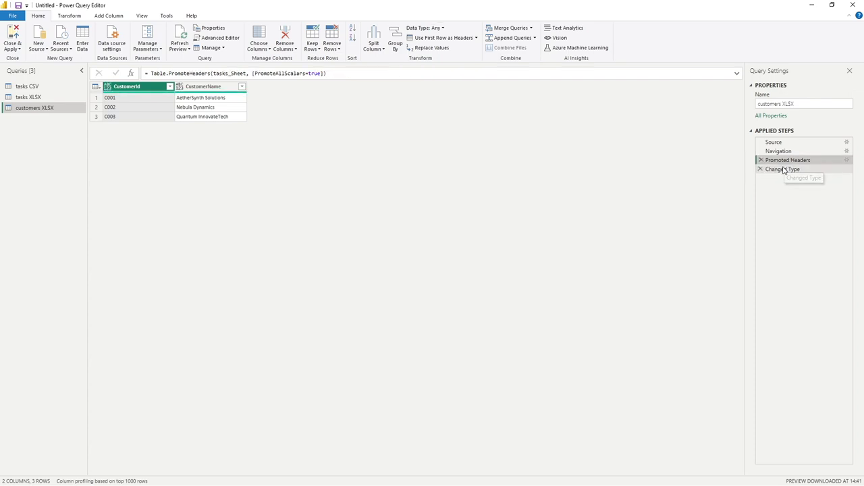
{"action": "left_click", "coordinate": [784, 171]}
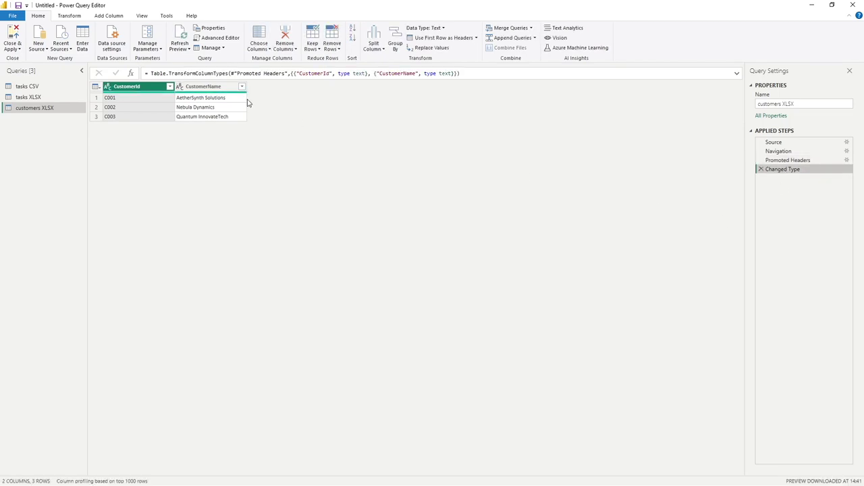
{"action": "left_click", "coordinate": [180, 88]}
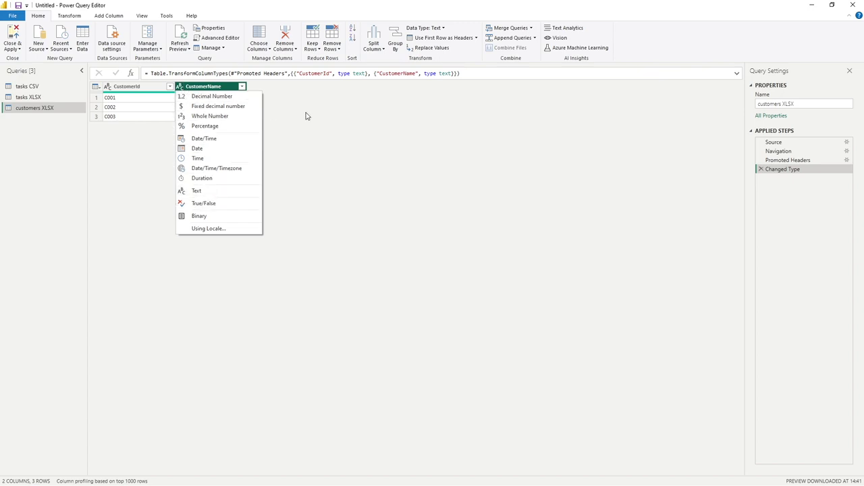
{"action": "left_click", "coordinate": [328, 127]}
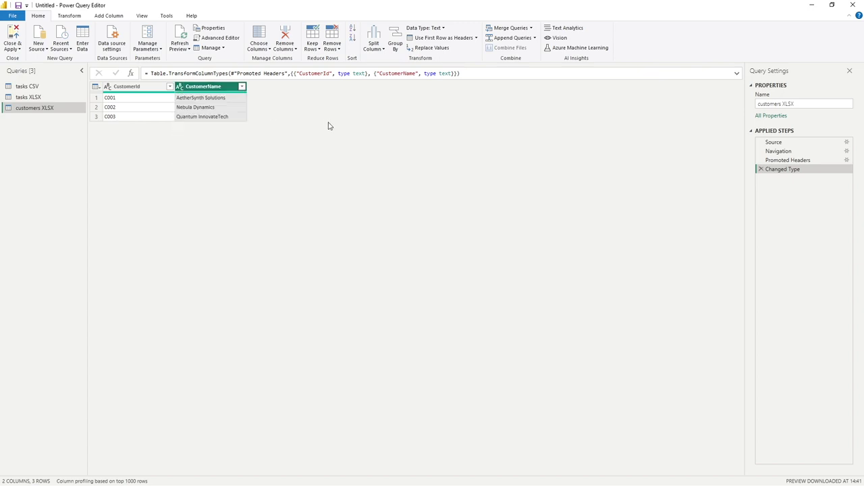
{"action": "left_click", "coordinate": [17, 38]}
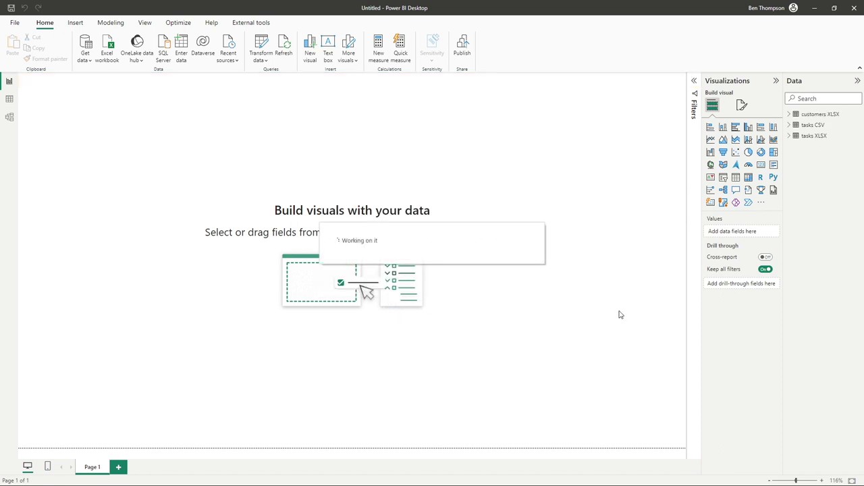
Step: Expand the customers XLSX table in the Data pane to reveal its CustomerId and CustomerName fields
{"action": "left_click", "coordinate": [789, 115]}
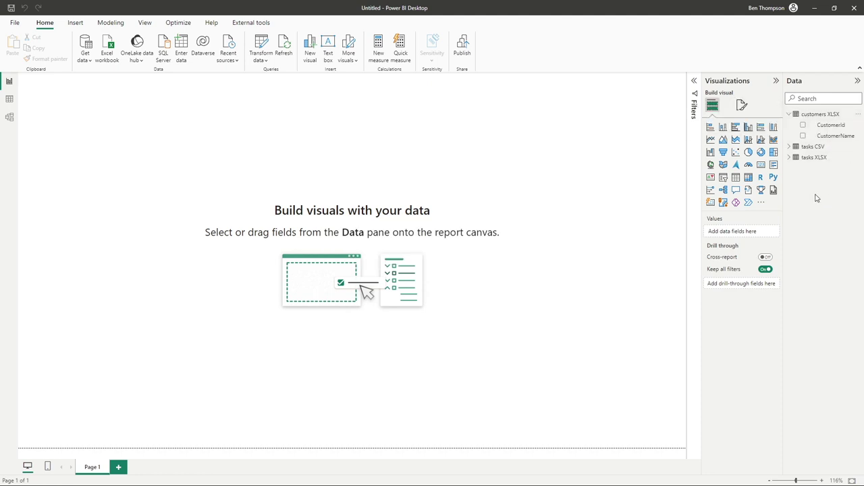